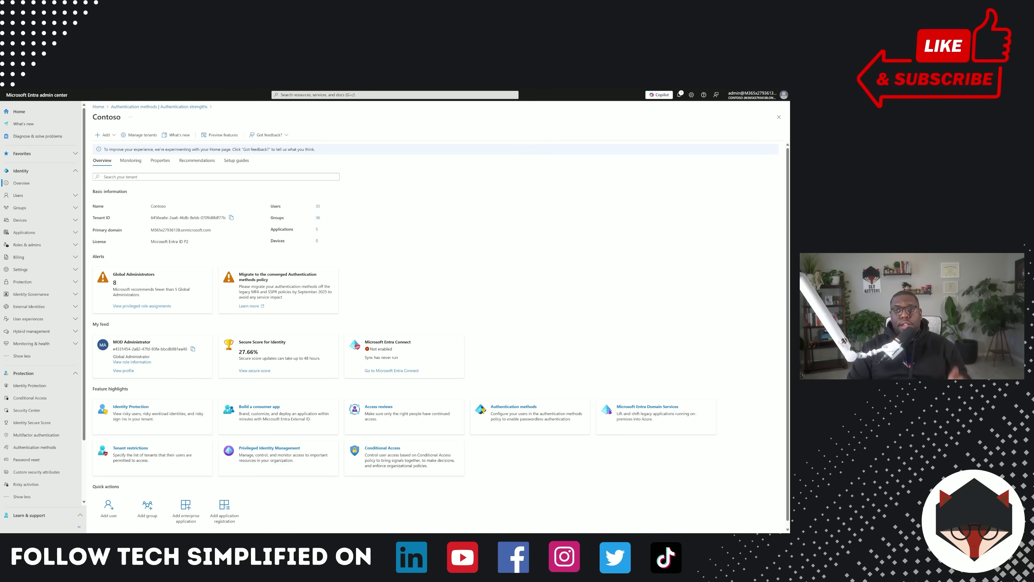
# Review the Passkey (FIDO2) method's enable and target settings and its Configure options
pyautogui.click(521, 408)
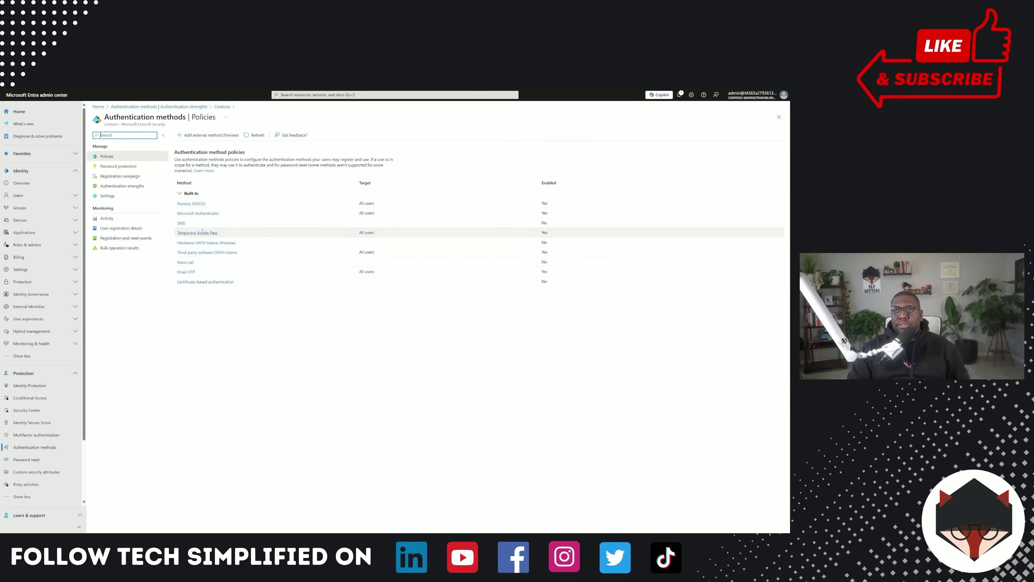
pyautogui.click(195, 203)
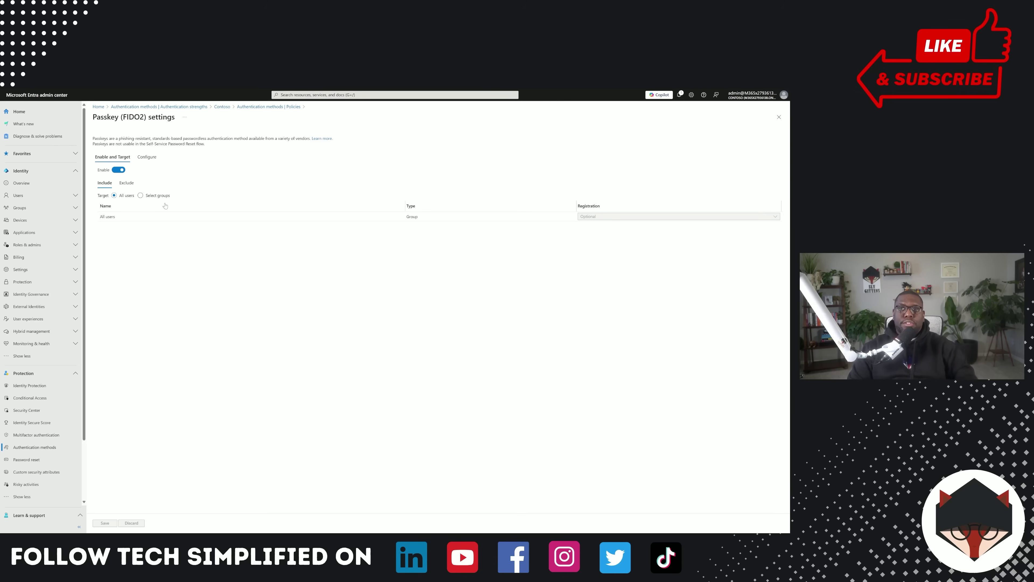
pyautogui.click(147, 157)
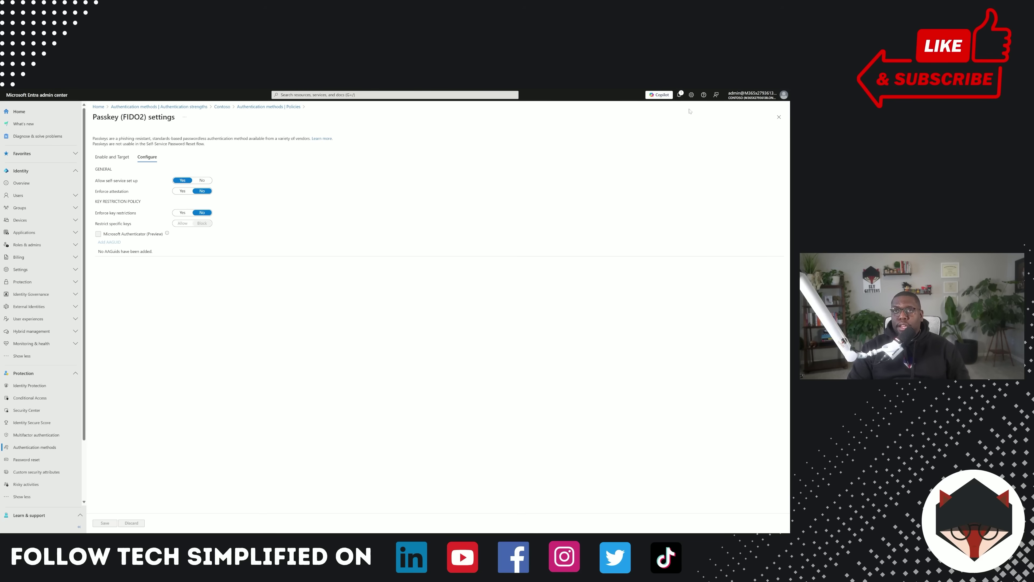
# Inspect the custom Yubikey authentication strength's details and discard without changes
pyautogui.click(779, 117)
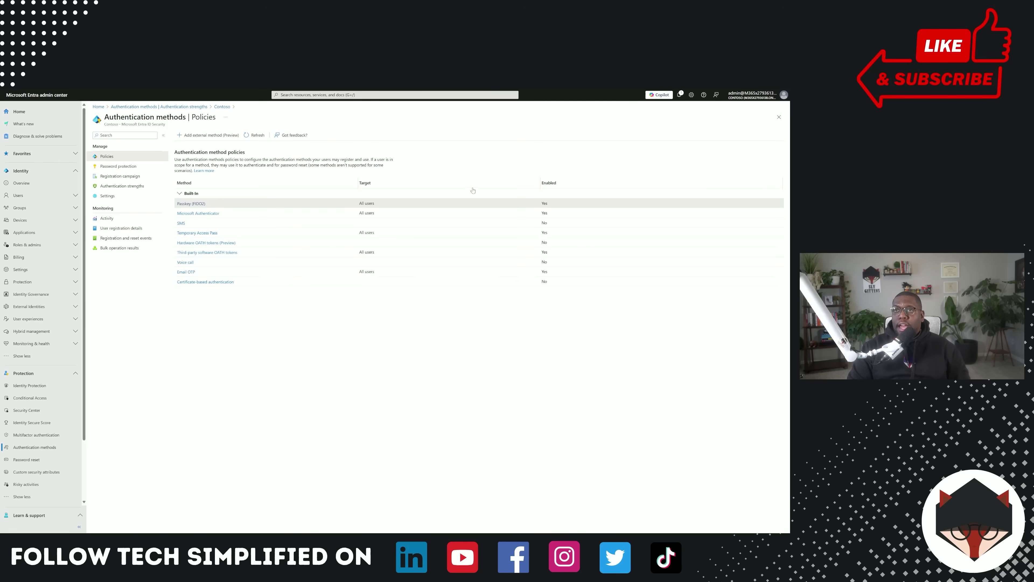
pyautogui.click(140, 186)
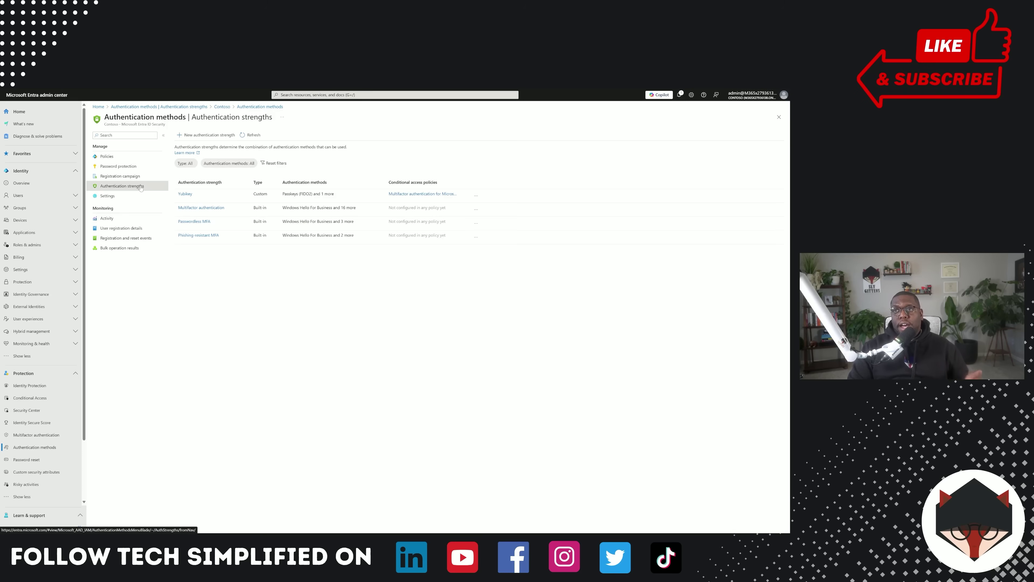
pyautogui.click(477, 196)
pyautogui.click(482, 217)
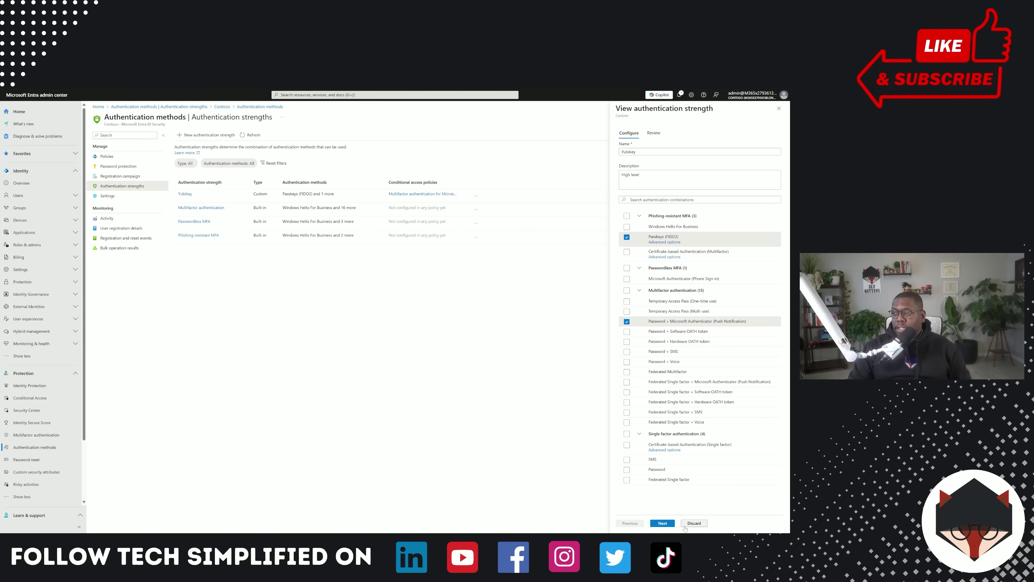
pyautogui.click(694, 523)
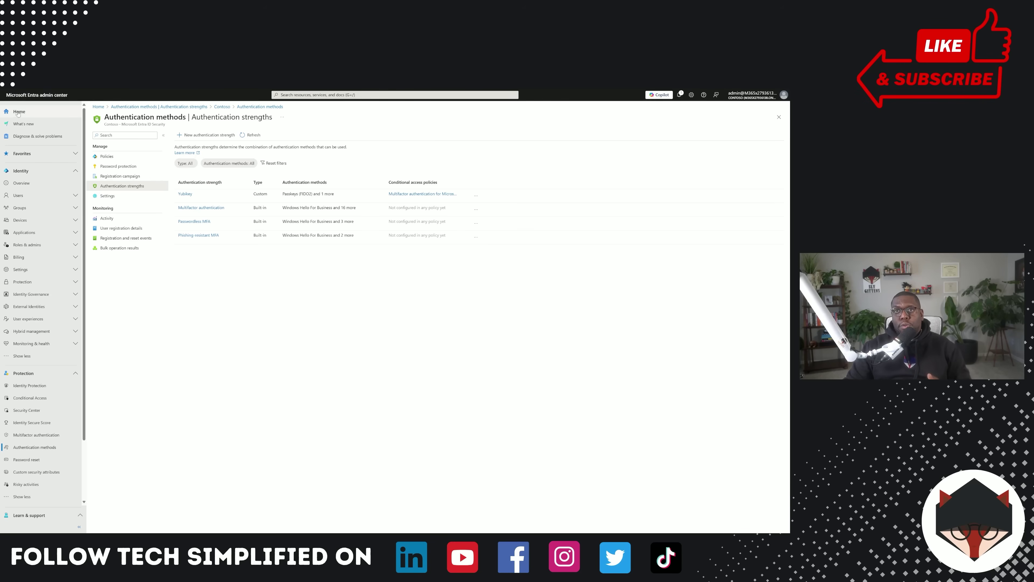
# Open the 'MFA for all user' Conditional Access policy and check its included and excluded users
pyautogui.click(22, 183)
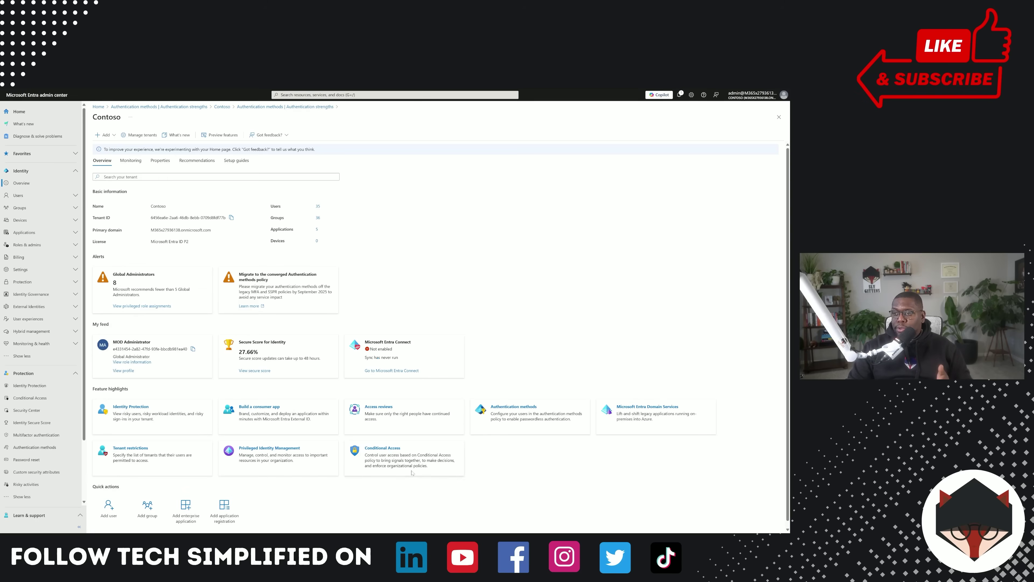
pyautogui.click(382, 448)
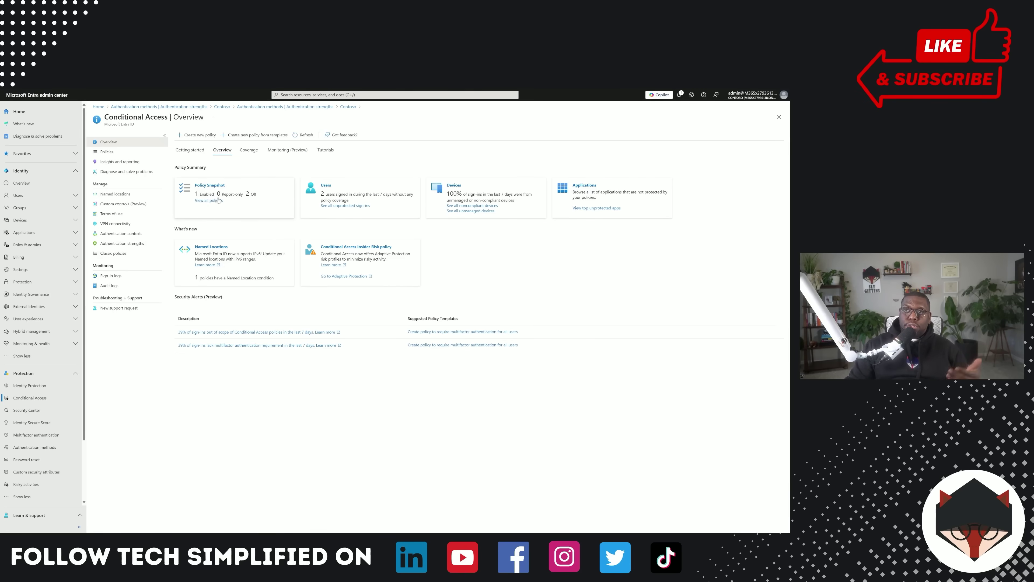
pyautogui.click(219, 199)
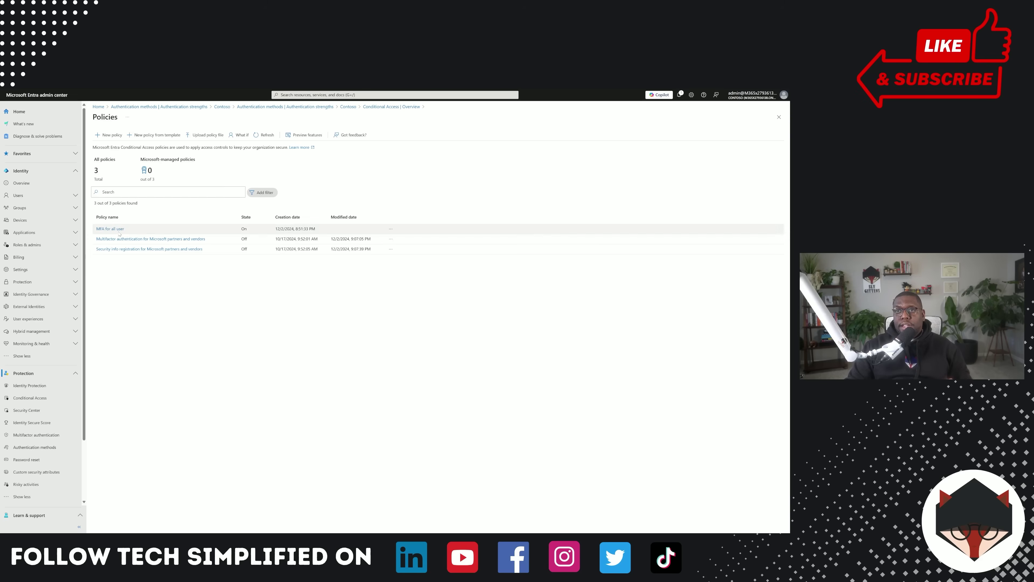
pyautogui.click(115, 230)
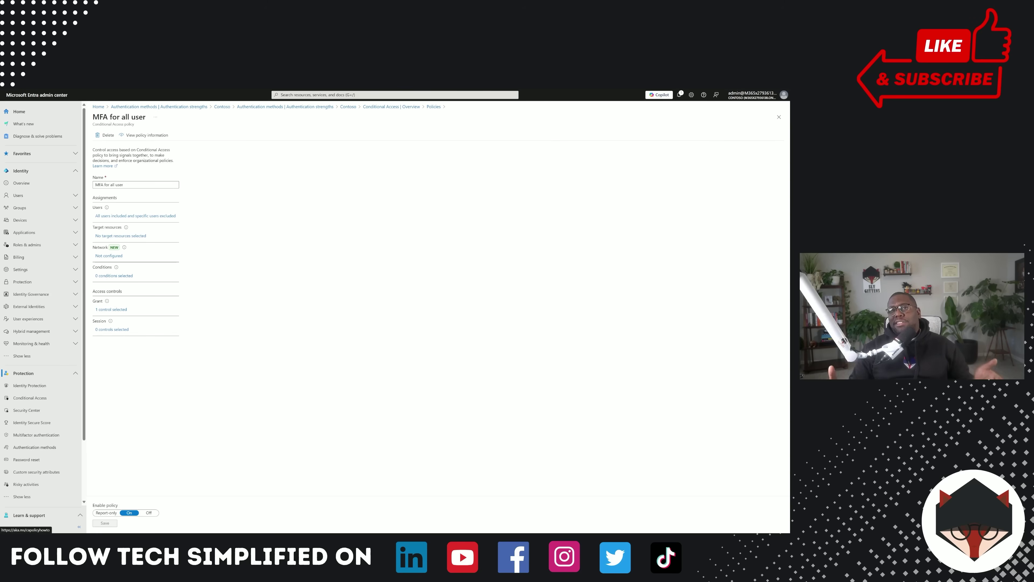
pyautogui.click(130, 217)
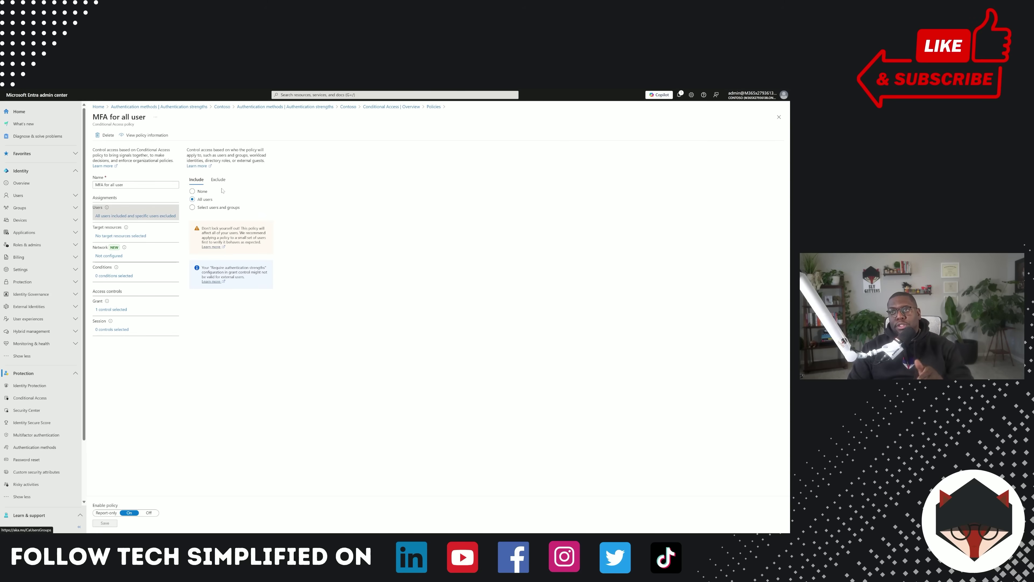
pyautogui.click(218, 179)
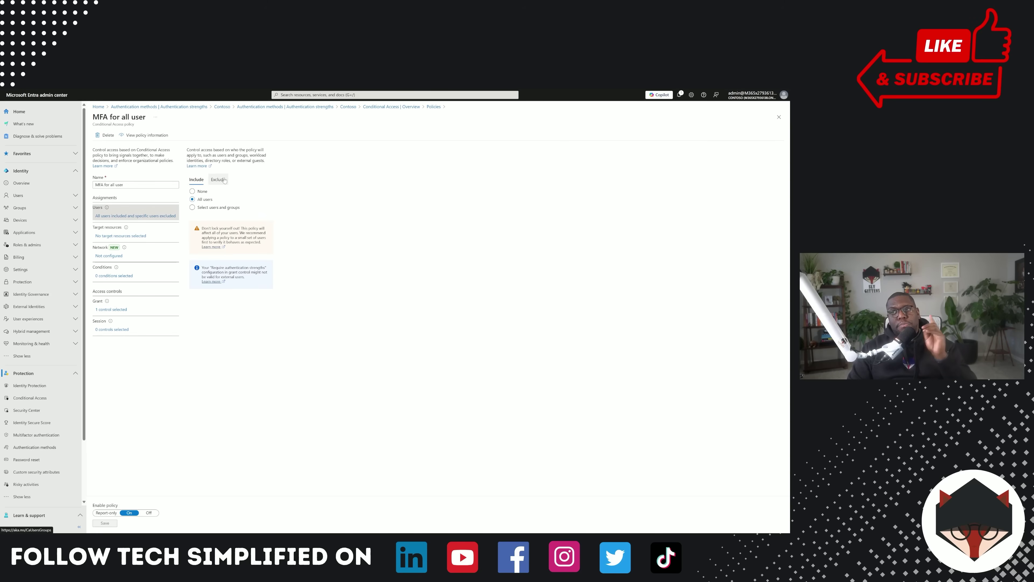
pyautogui.click(195, 179)
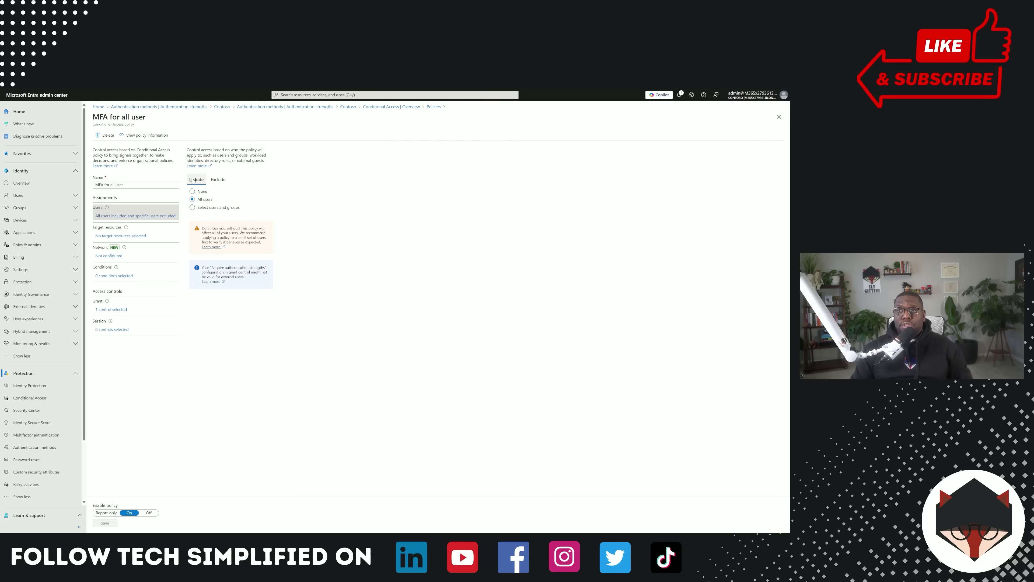
# Confirm the policy's target resources and keep Yubikey as the required authentication strength
pyautogui.click(124, 236)
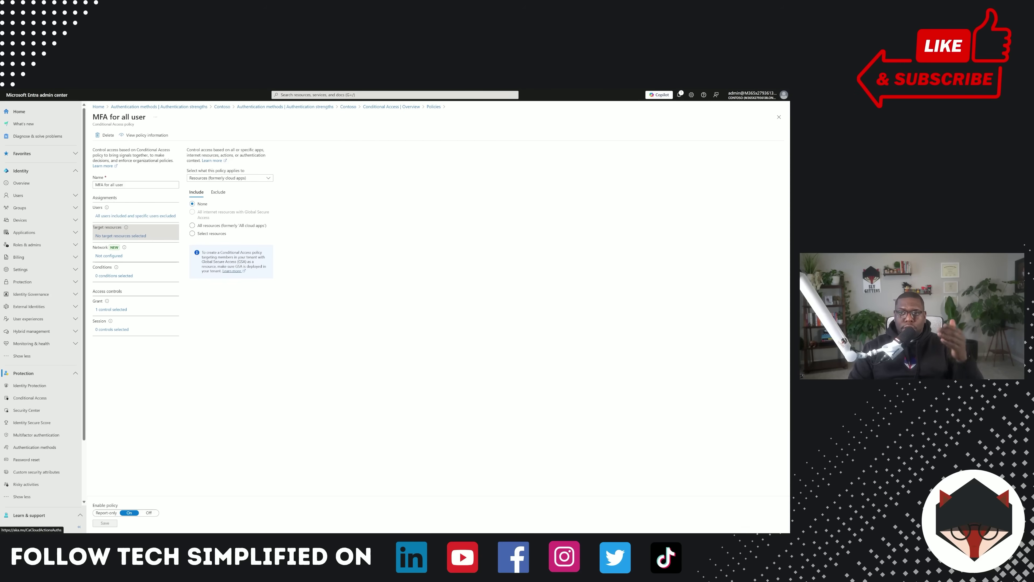
pyautogui.click(107, 310)
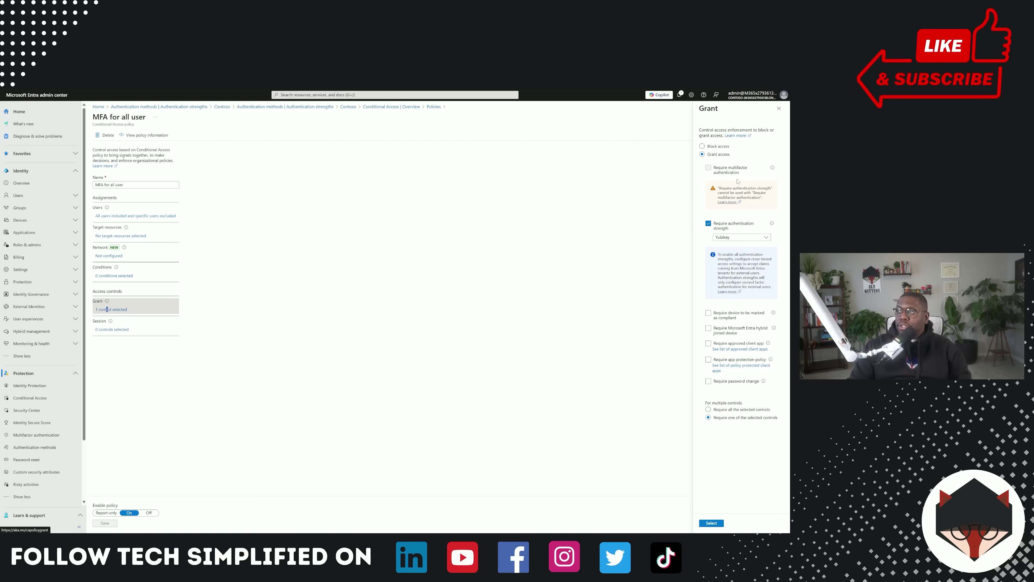
pyautogui.click(744, 240)
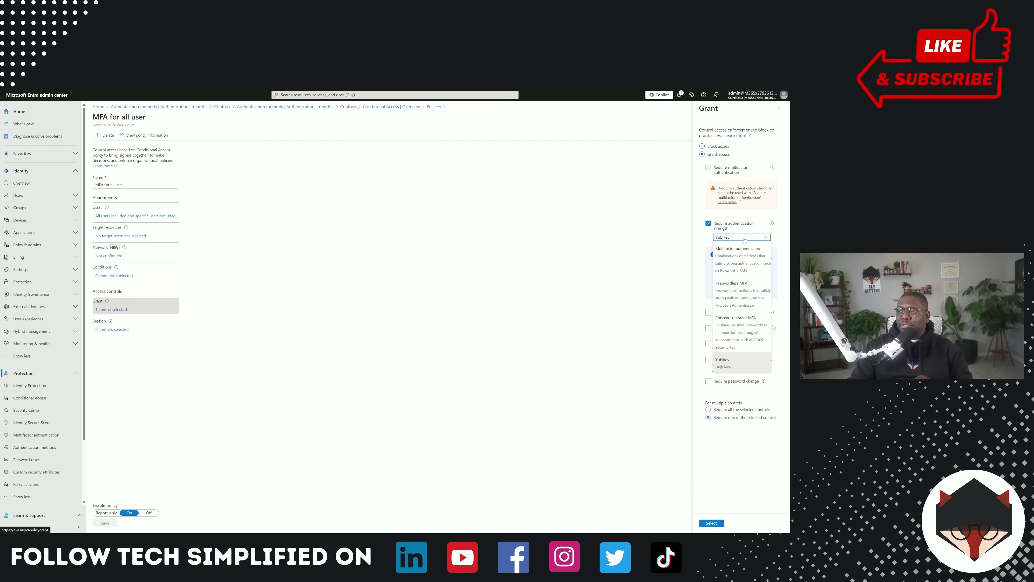
pyautogui.click(759, 222)
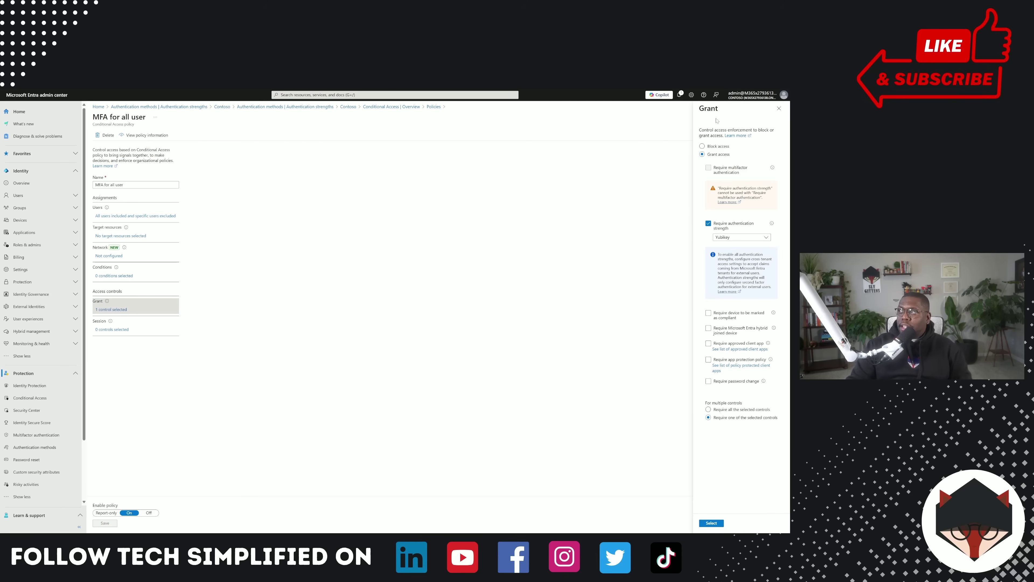
pyautogui.click(779, 108)
pyautogui.click(778, 118)
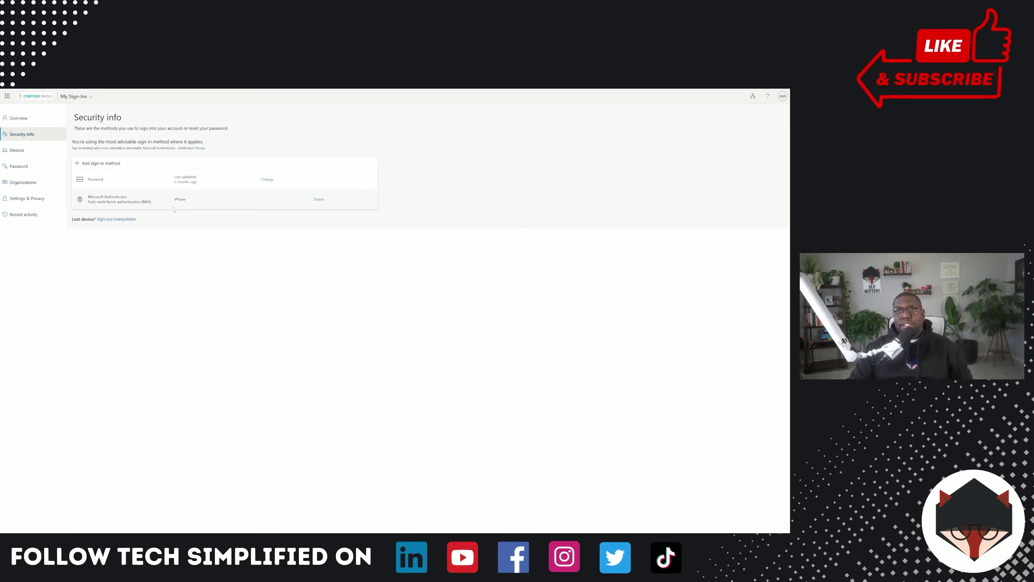
# Start adding a USB security key as a new sign-in method on Security info
pyautogui.moveTo(158, 92)
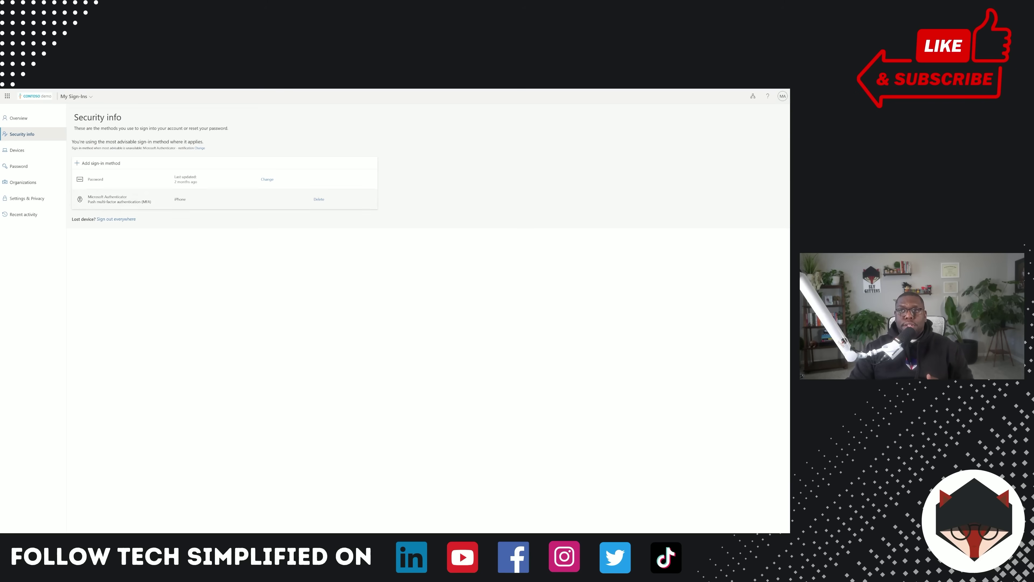
pyautogui.click(89, 163)
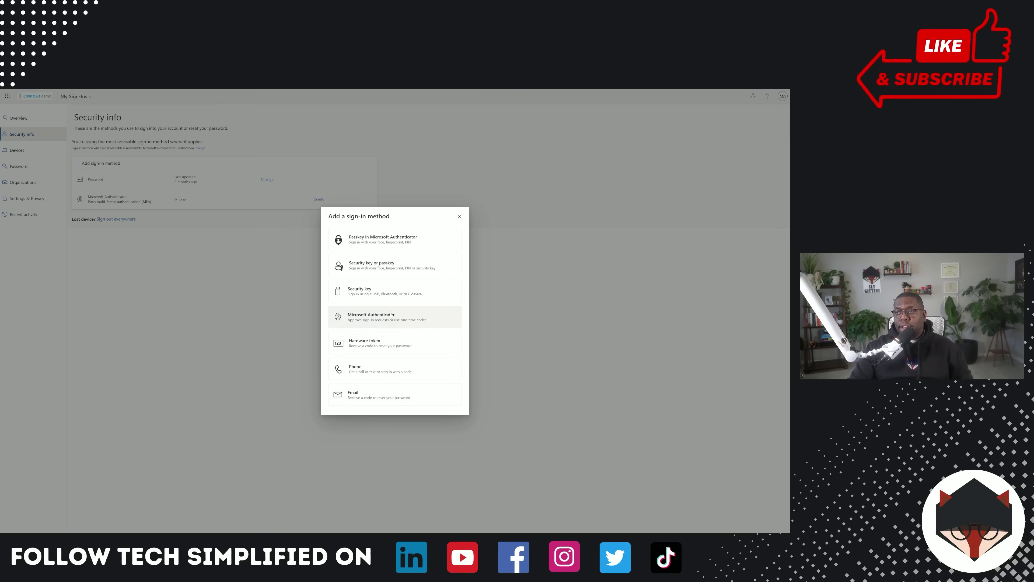
pyautogui.click(385, 291)
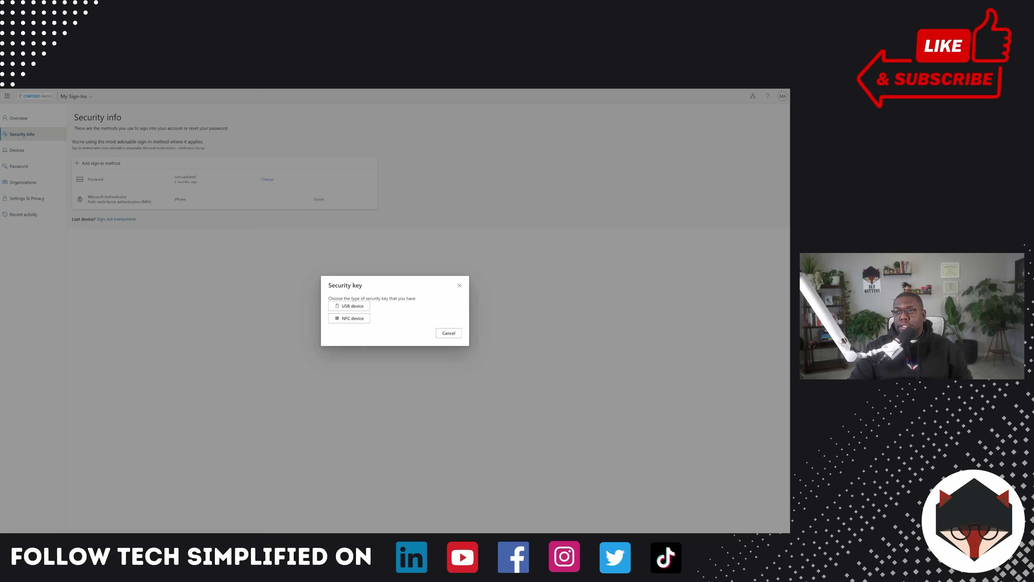
pyautogui.click(355, 309)
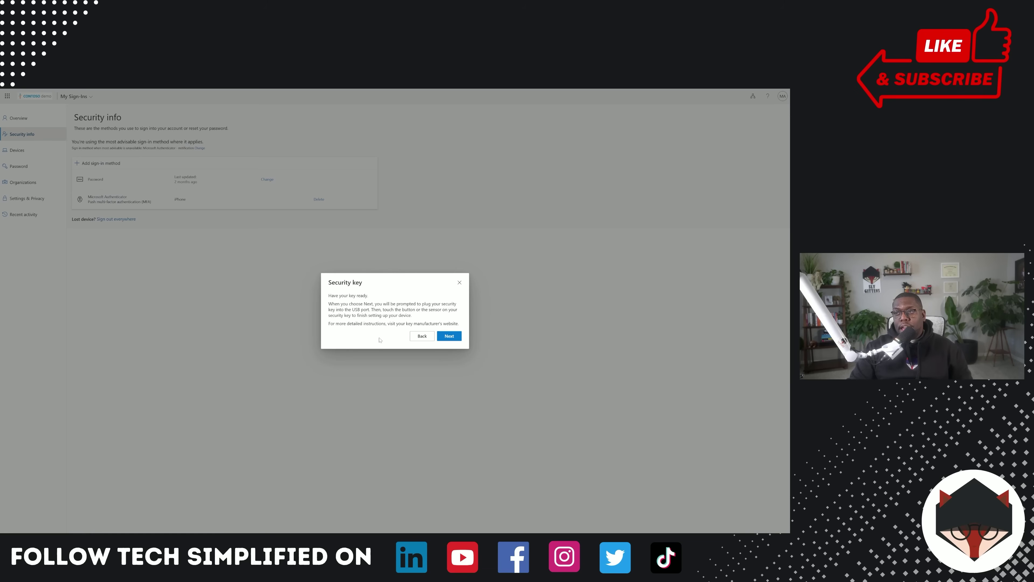
pyautogui.click(448, 342)
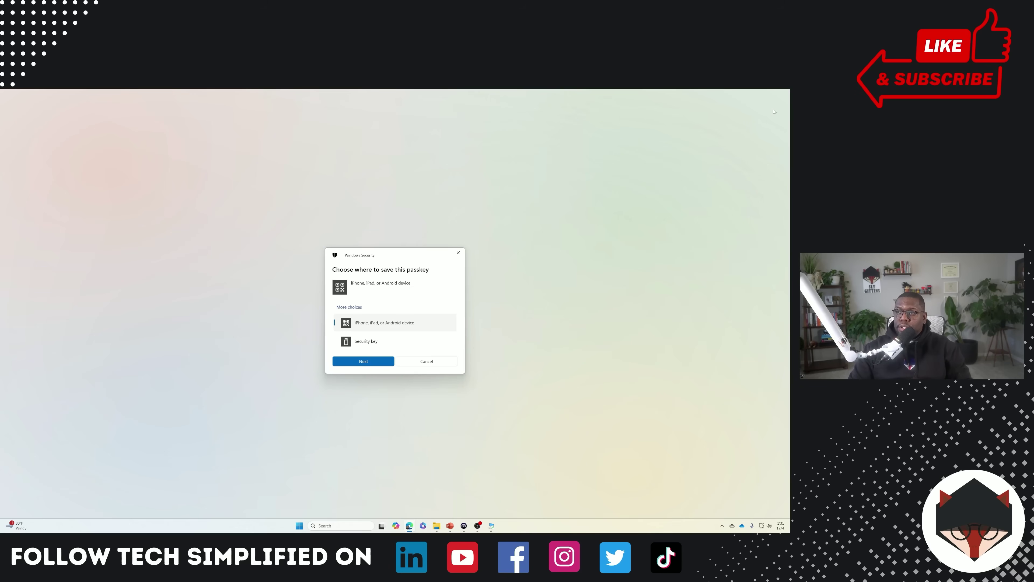
# Save the passkey on the security key and accept the key setup request
pyautogui.click(367, 341)
pyautogui.click(368, 361)
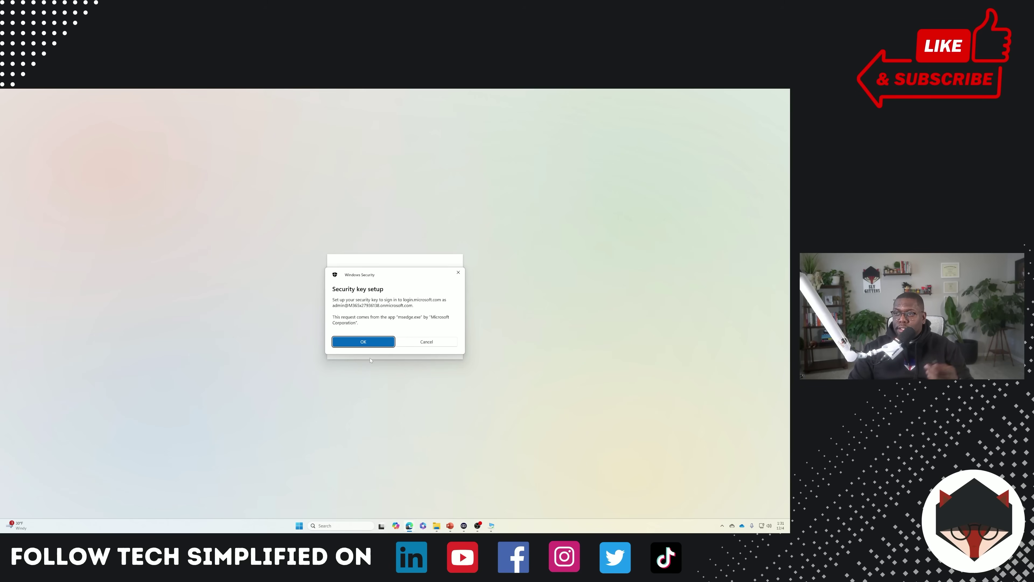
pyautogui.click(371, 345)
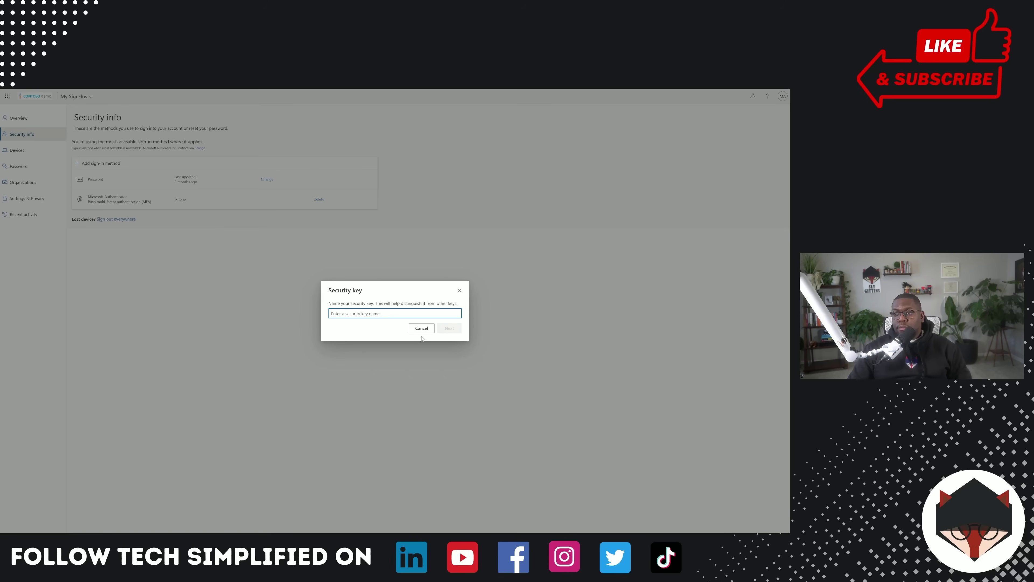
# Name the security key 'YubiKey P1' and complete its registration
pyautogui.write('YubiKey P1')
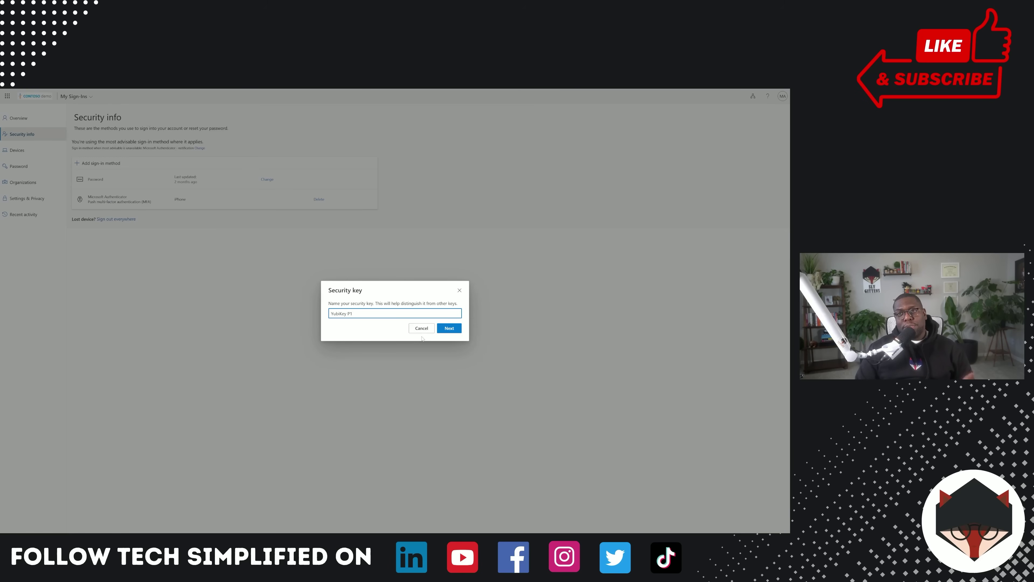
pyautogui.click(452, 330)
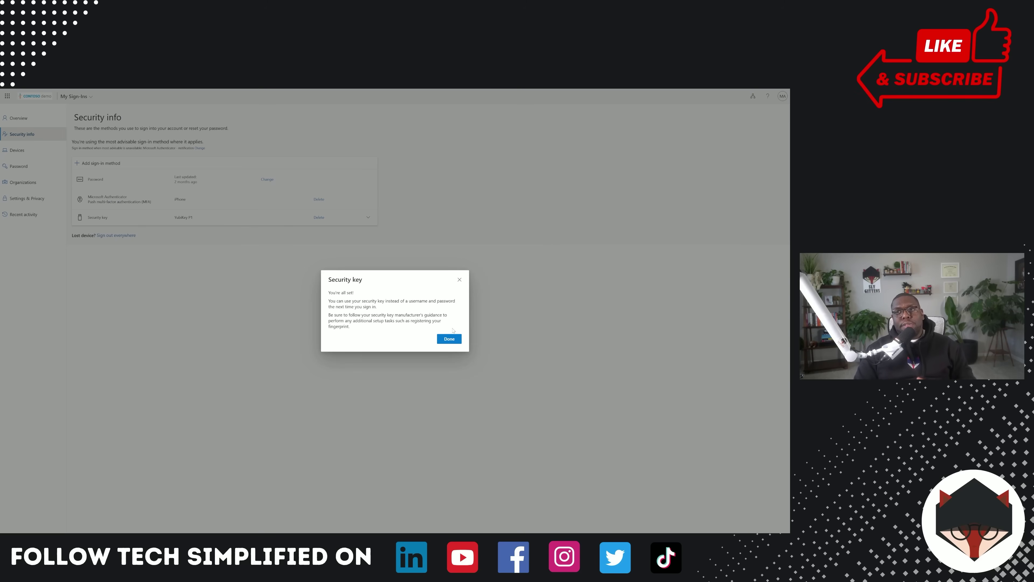
pyautogui.click(454, 340)
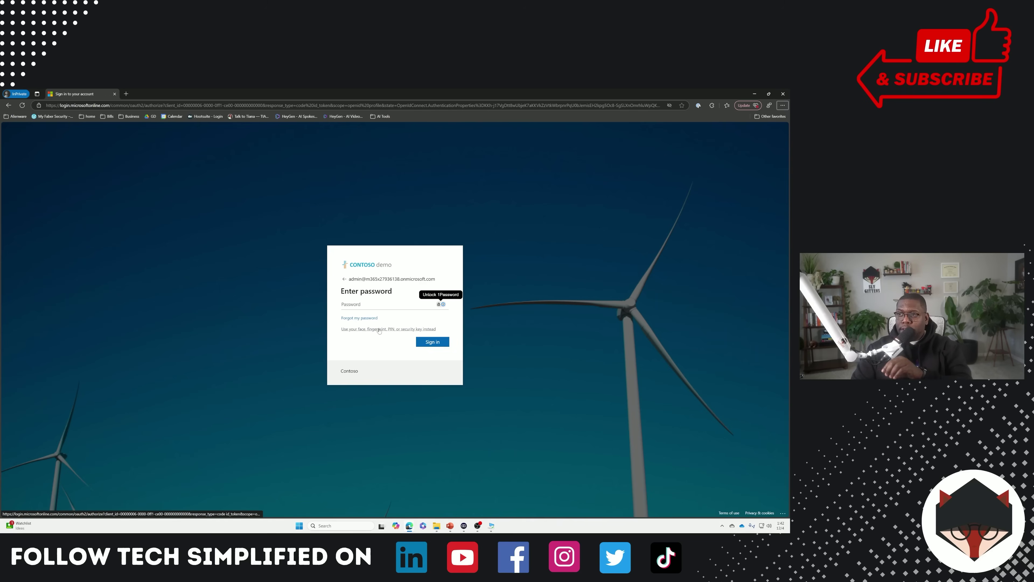
# Sign in using the security key and its PIN, declining to stay signed in
pyautogui.click(362, 329)
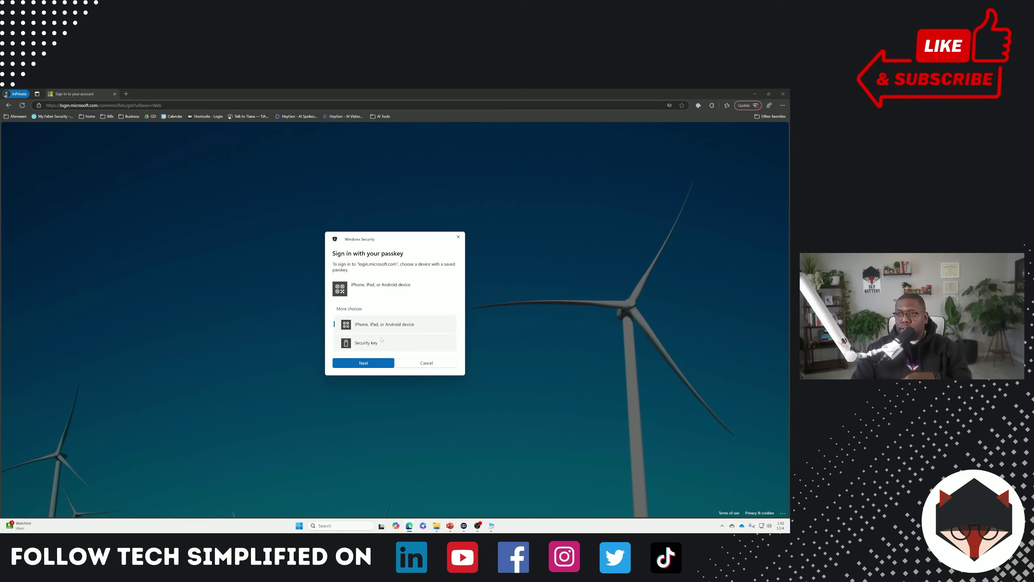
pyautogui.click(377, 343)
pyautogui.click(372, 362)
pyautogui.click(371, 364)
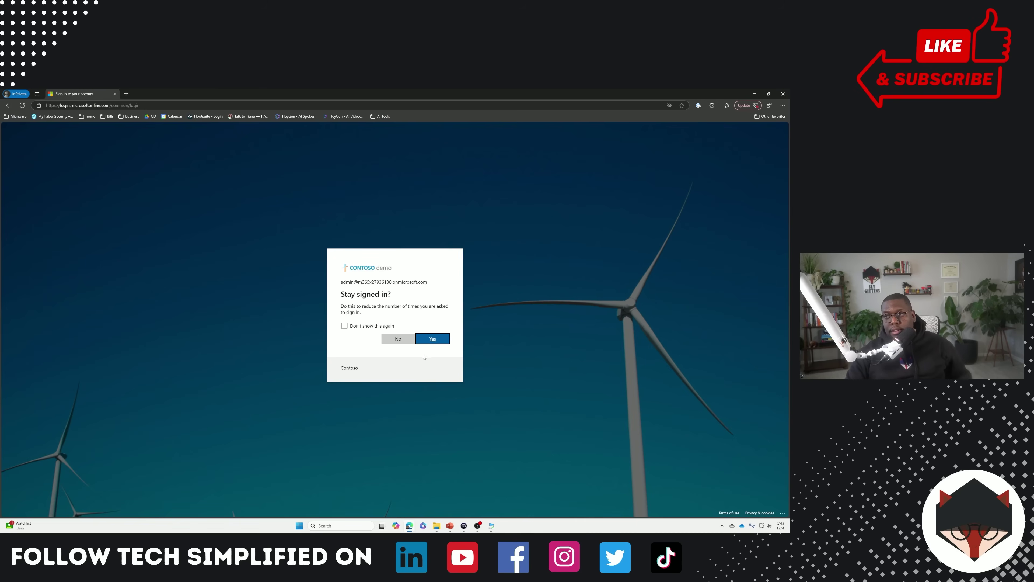
pyautogui.click(389, 338)
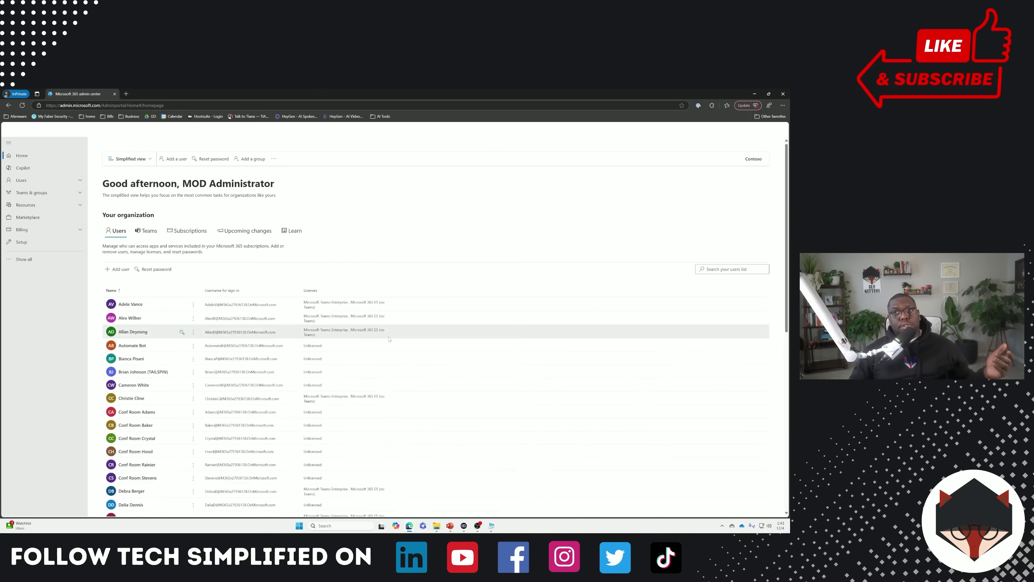